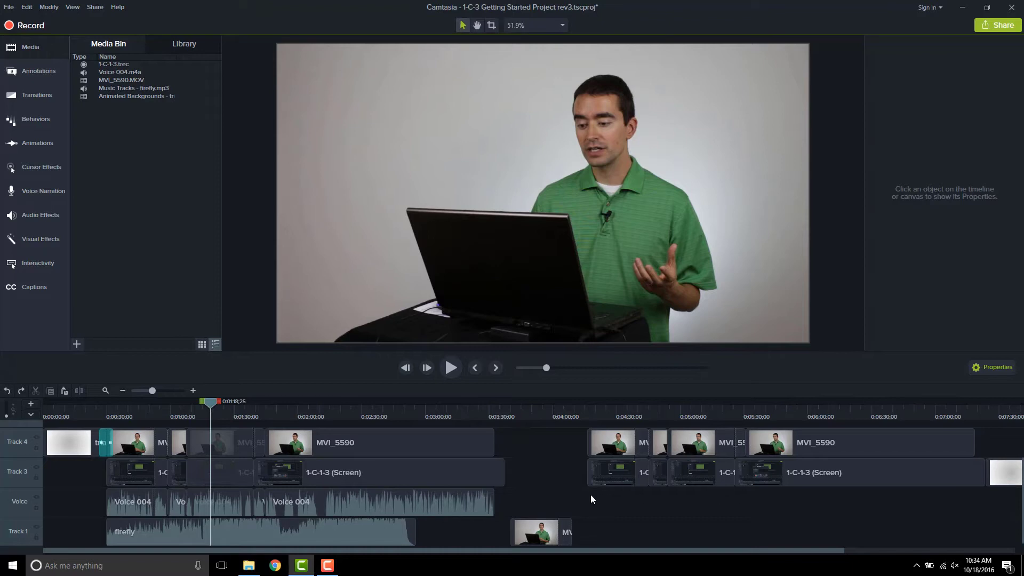
Jump the playhead ahead on the ruler to 0:03:15;25, where the presenter video appears
left_click(502, 417)
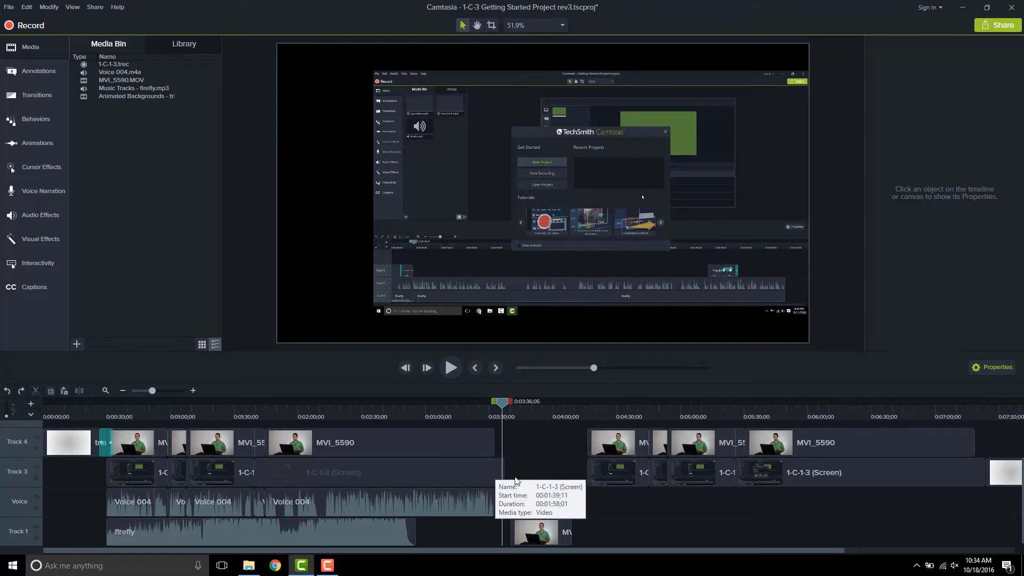
left_click(459, 410)
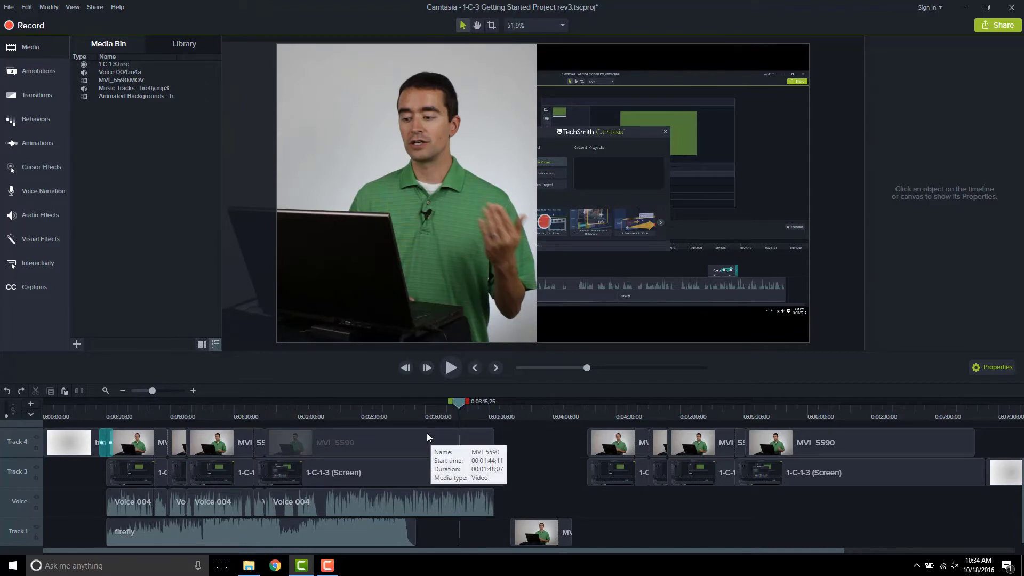
Hide Track 4's presenter video and reposition and enlarge the screen recording on the canvas
left_click(36, 439)
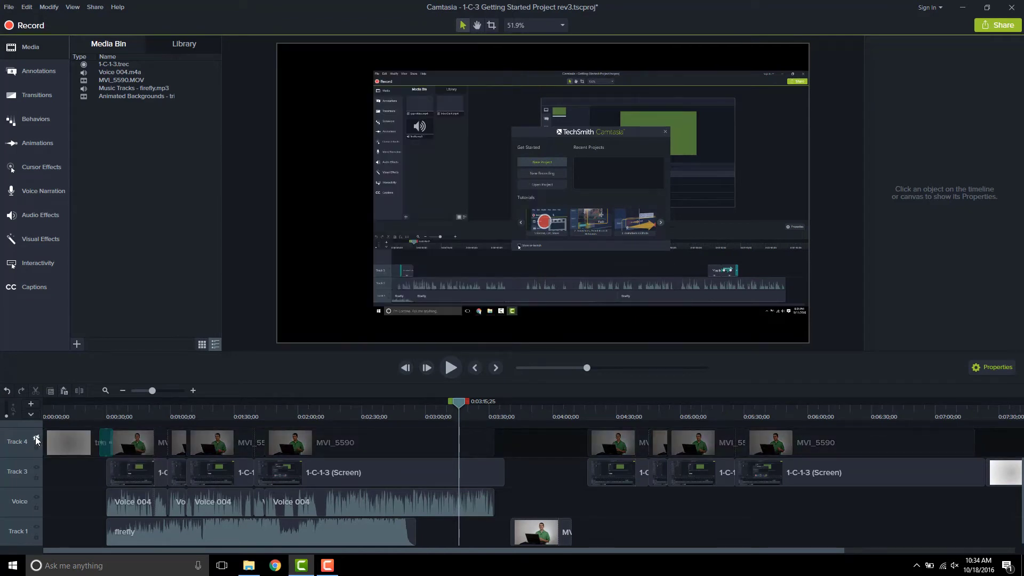
left_click_drag(546, 221, 450, 193)
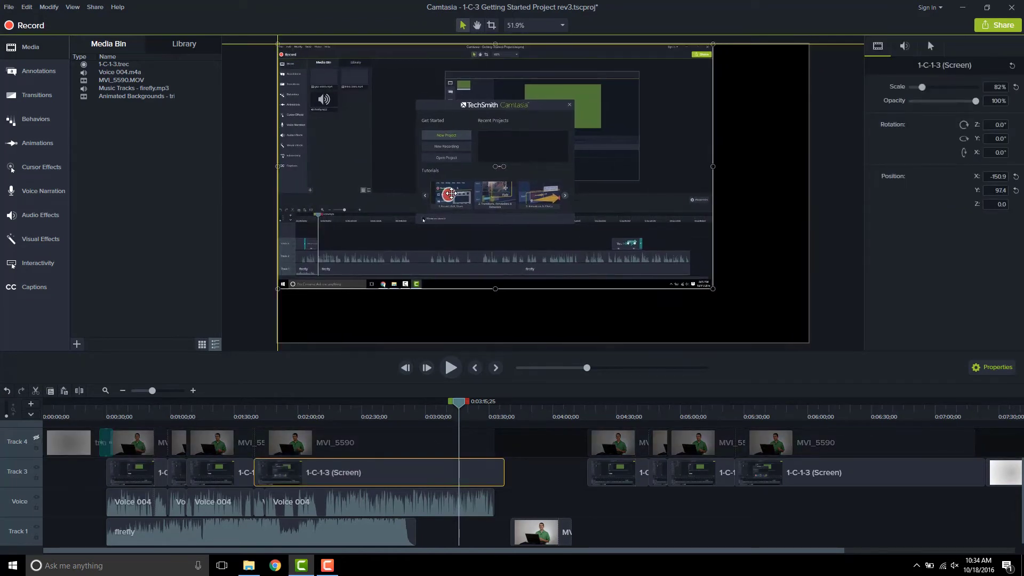
left_click_drag(713, 289, 808, 341)
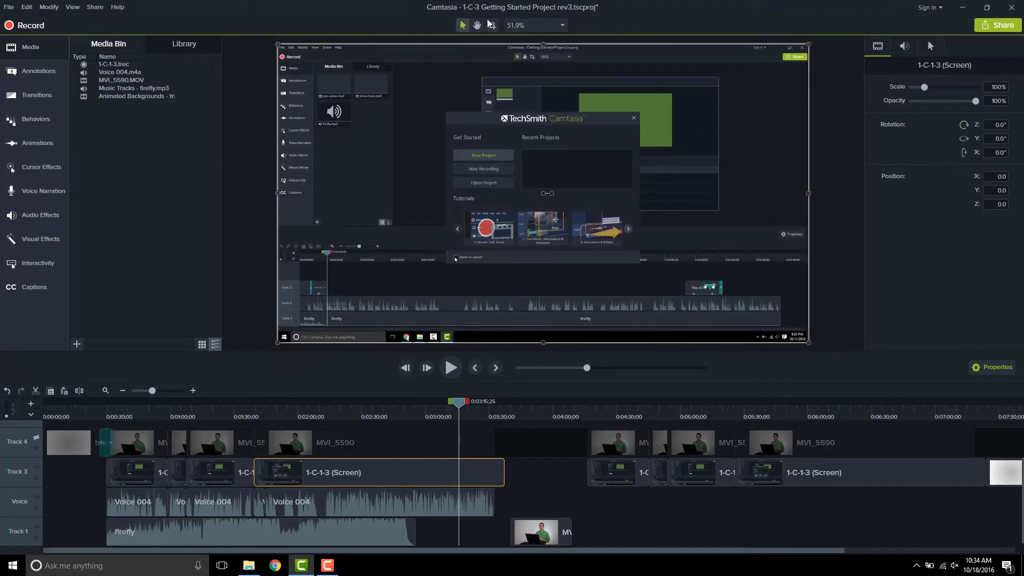
Set the preview zoom to 100% and move the playhead to about 2:17
left_click(536, 25)
left_click(533, 102)
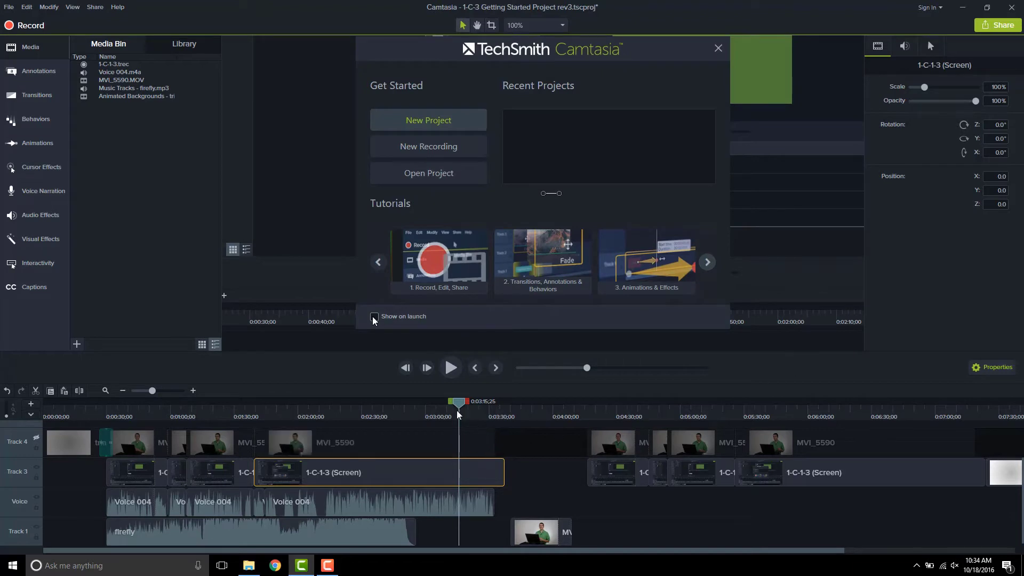
left_click(338, 477)
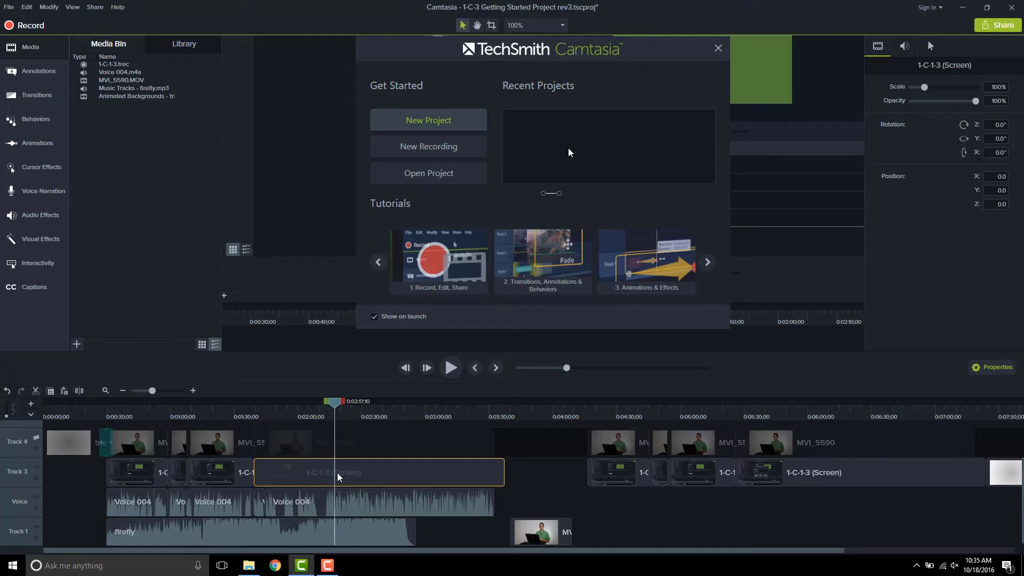
Select Voice 004, then the 1-C-1-3 (Screen) clip, and view its audio properties at Gain 0%
left_click(349, 508)
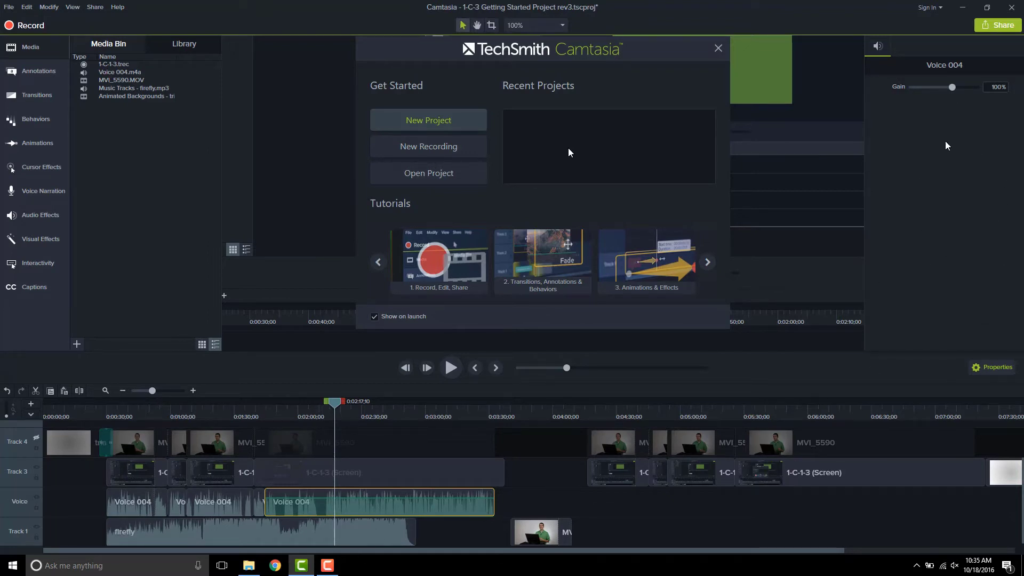
left_click(368, 471)
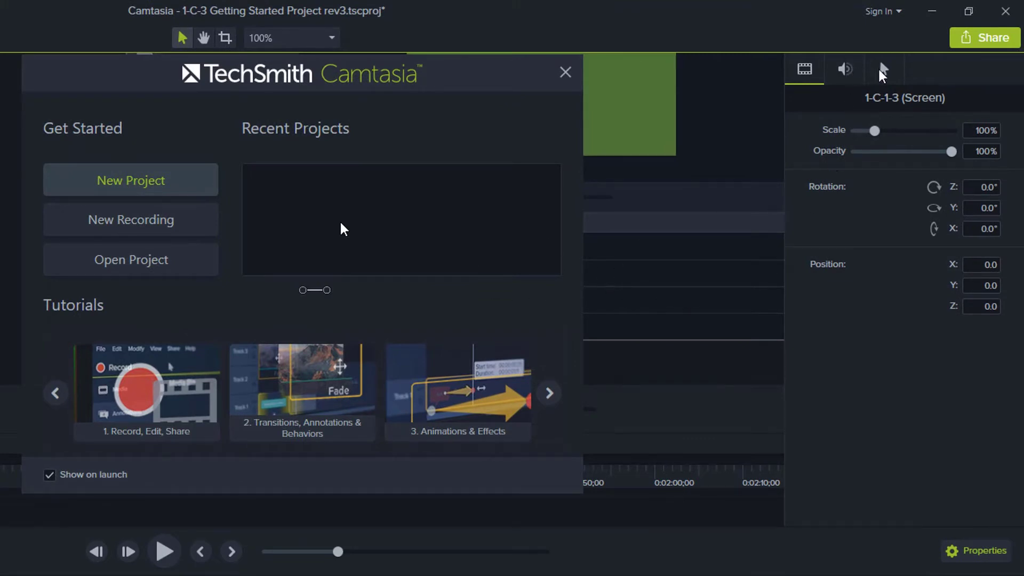
left_click(851, 73)
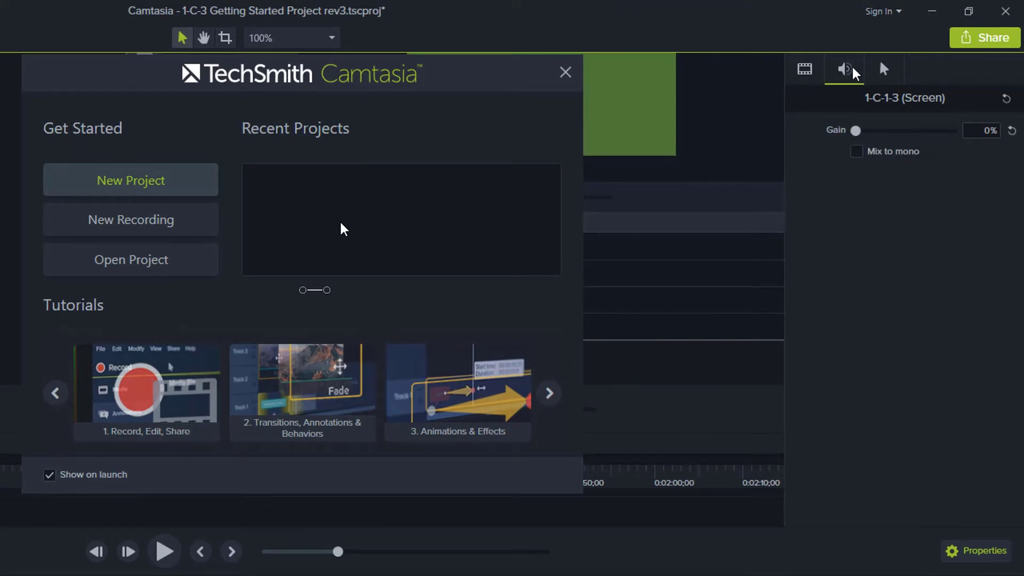
Try the cursor Scale slider, then set the 1-C-1-3 (Screen) clip's cursor scale to exactly 200%
left_click(884, 69)
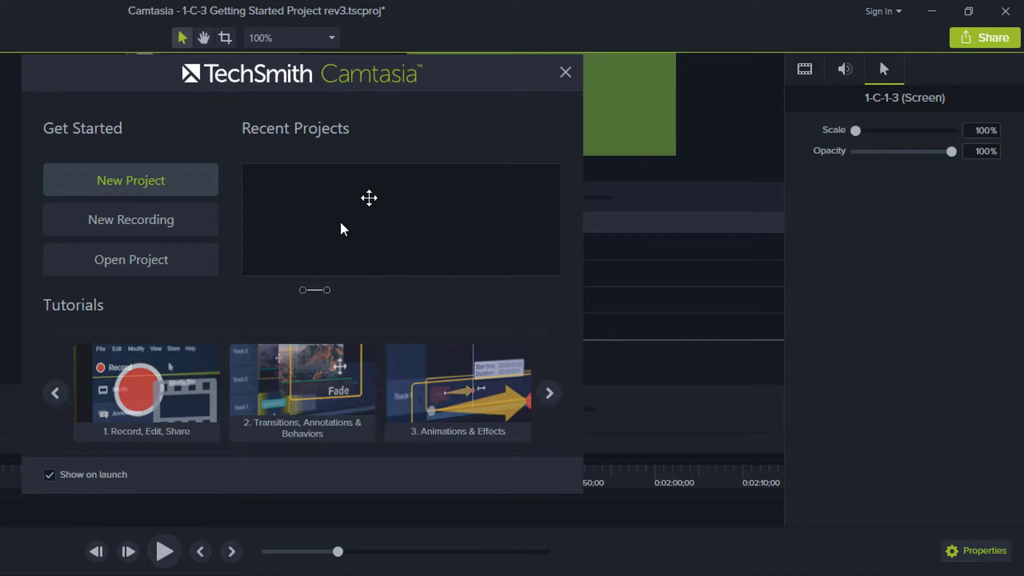
left_click_drag(857, 133, 958, 136)
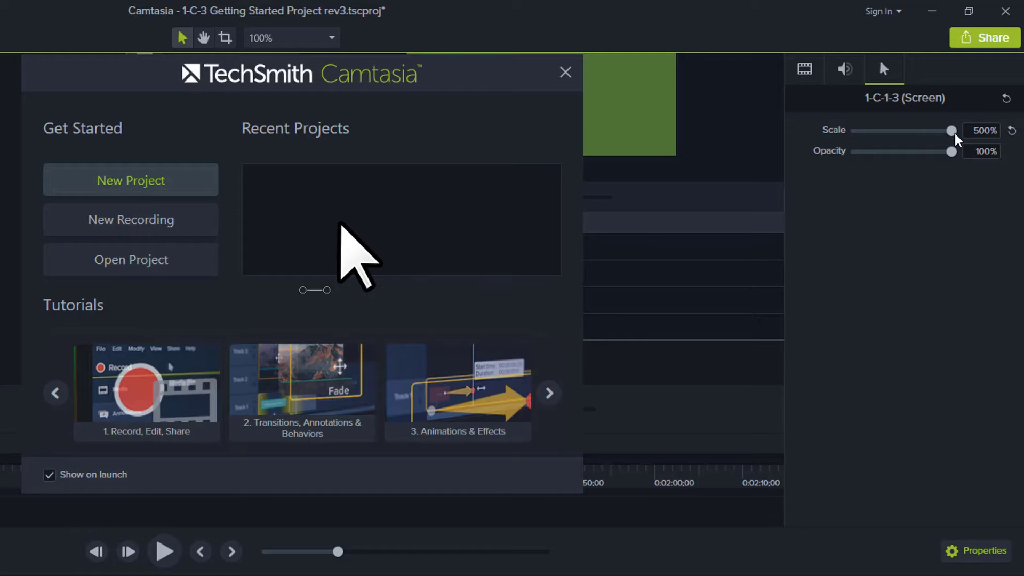
mouse_move(954, 134)
left_mouse_down()
mouse_move(946, 129)
mouse_move(967, 131)
left_mouse_up()
left_click_drag(953, 131, 881, 139)
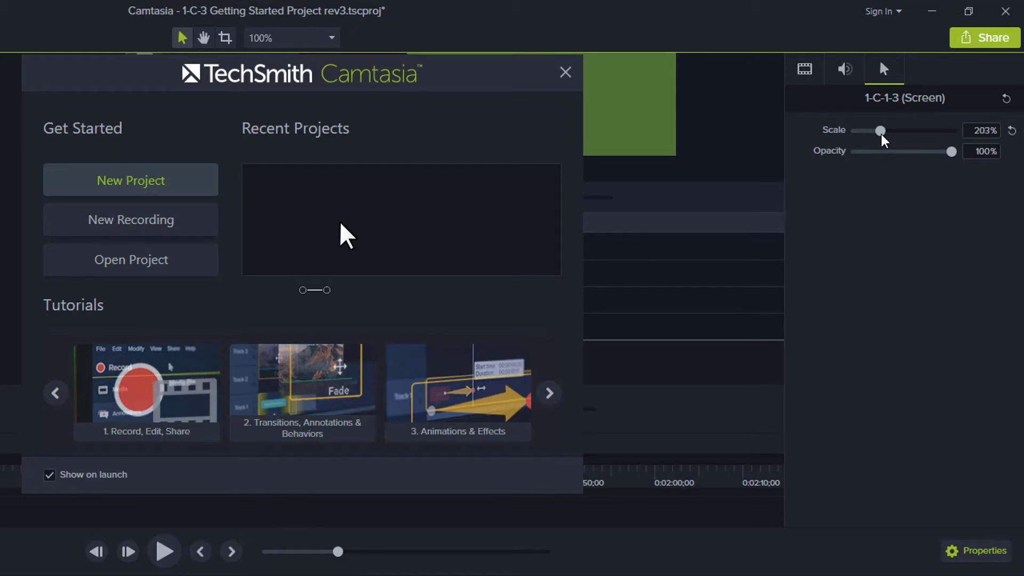
double_click(973, 130)
type("200")
key("Return")
mouse_move(951, 152)
left_mouse_down()
mouse_move(853, 154)
mouse_move(969, 160)
left_mouse_up()
left_click_drag(952, 153, 903, 160)
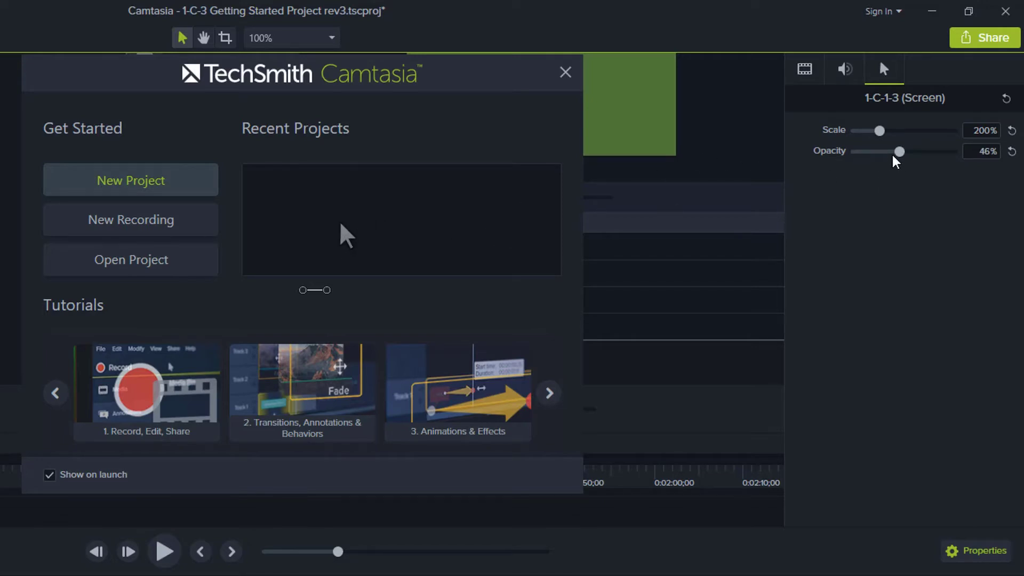
left_click_drag(900, 152, 848, 156)
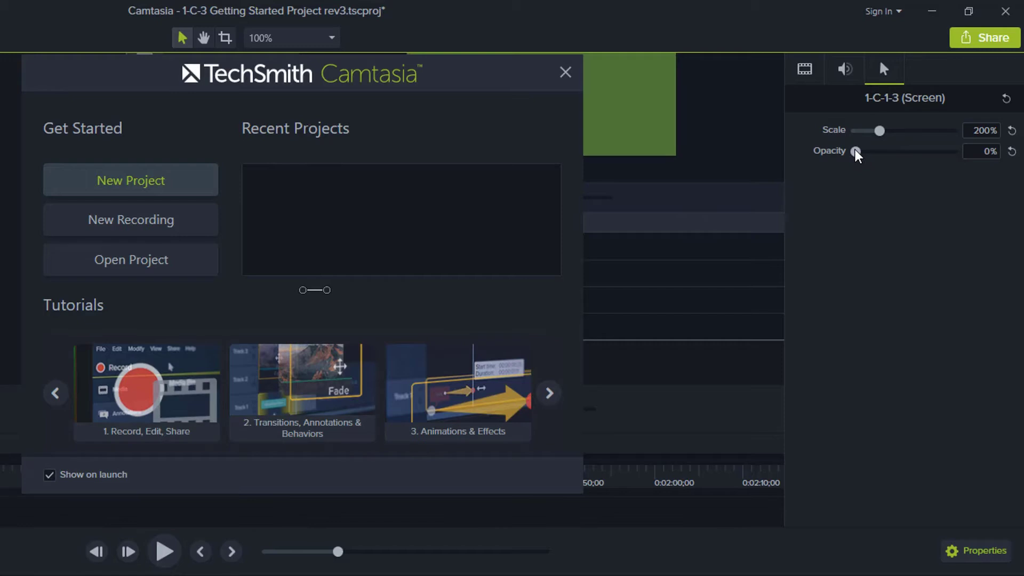
left_click_drag(856, 154, 959, 155)
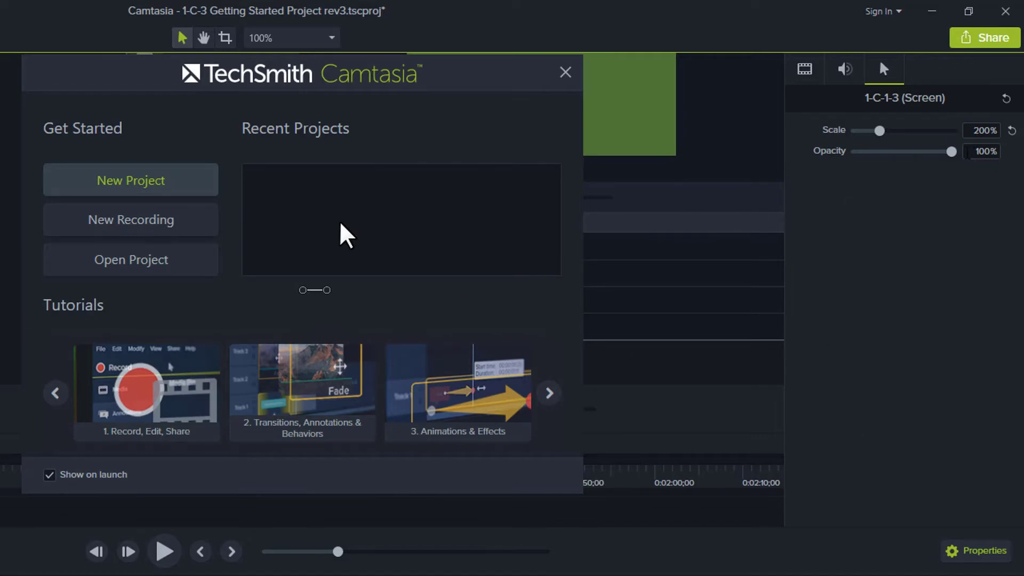
left_click_drag(953, 152, 853, 167)
left_click_drag(953, 153, 973, 160)
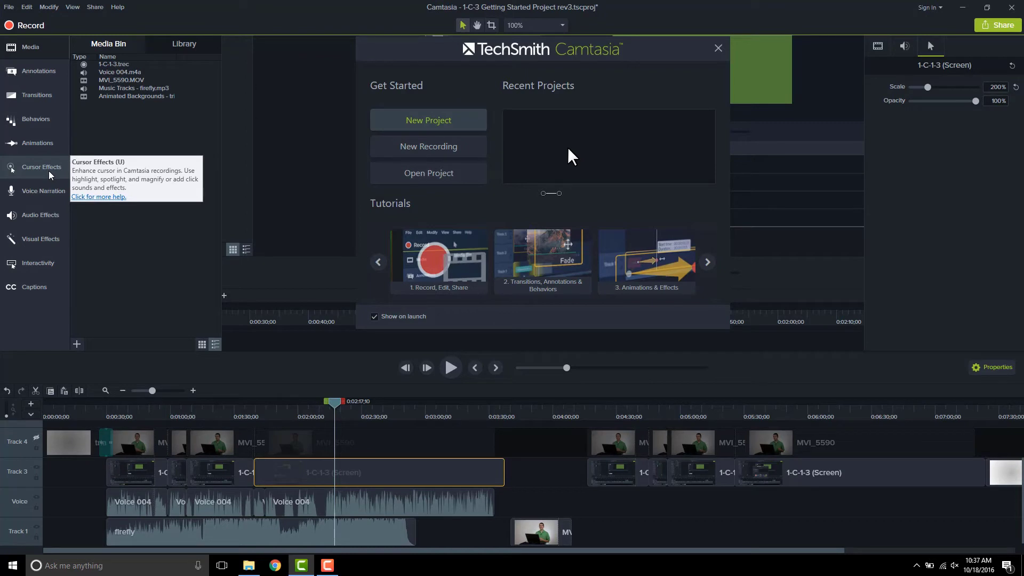
Browse the Cursor Effects library's Left Click and Right Click effects, then pick Cursor Highlight
left_click(51, 175)
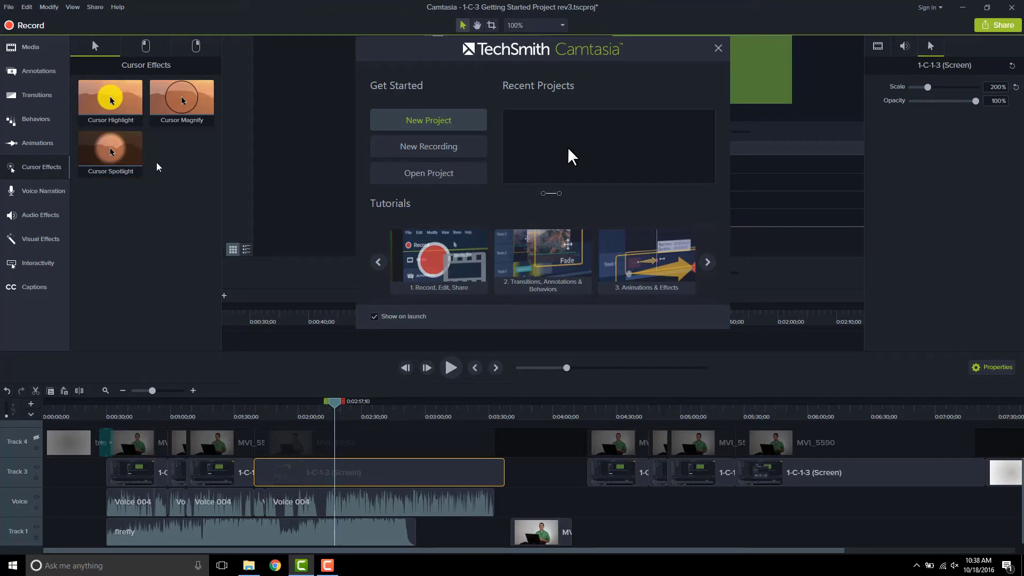
left_click(159, 49)
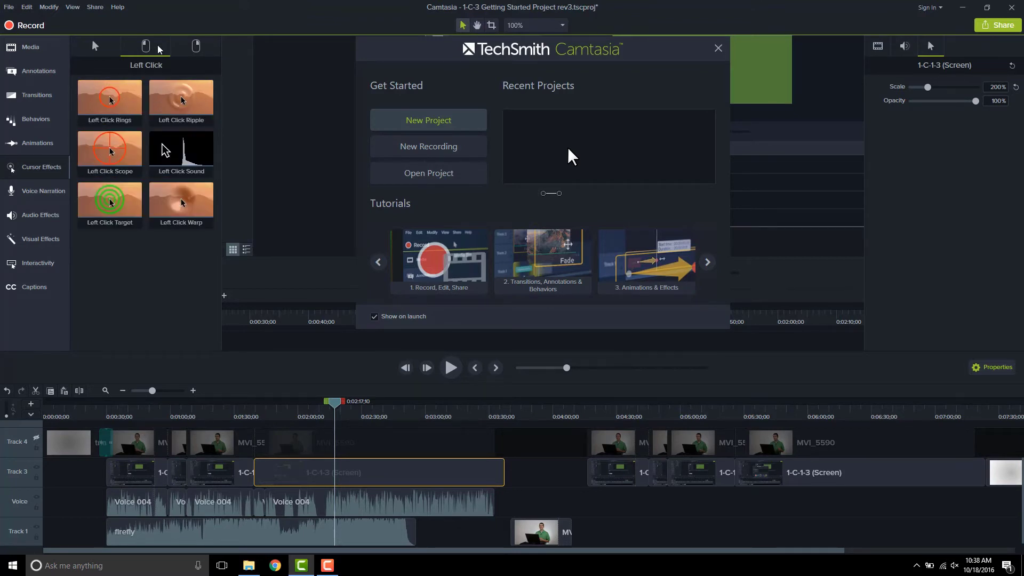
left_click(200, 47)
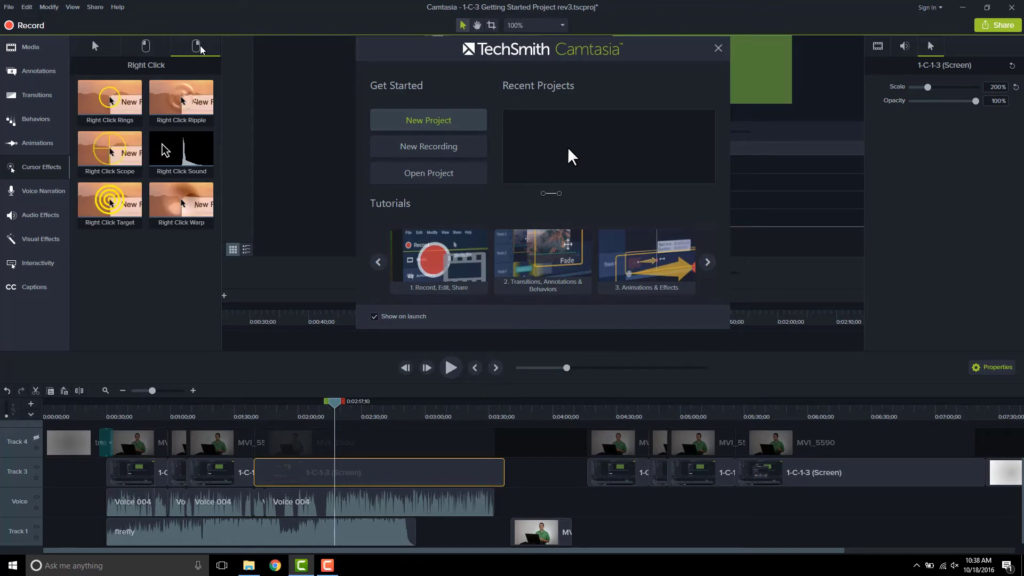
left_click(97, 49)
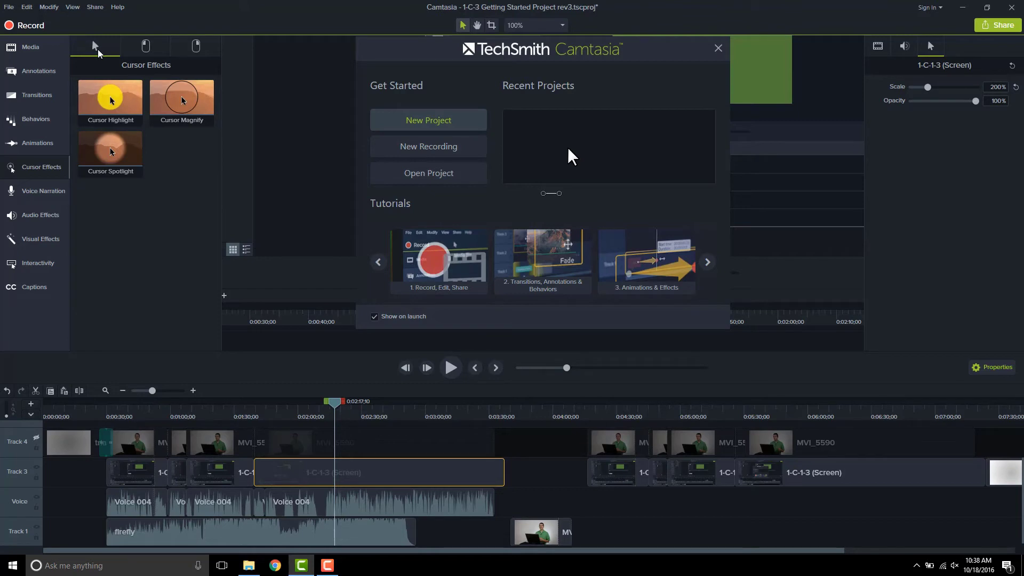
left_click(124, 107)
left_click_drag(115, 98, 263, 297)
left_click_drag(346, 319, 179, 159)
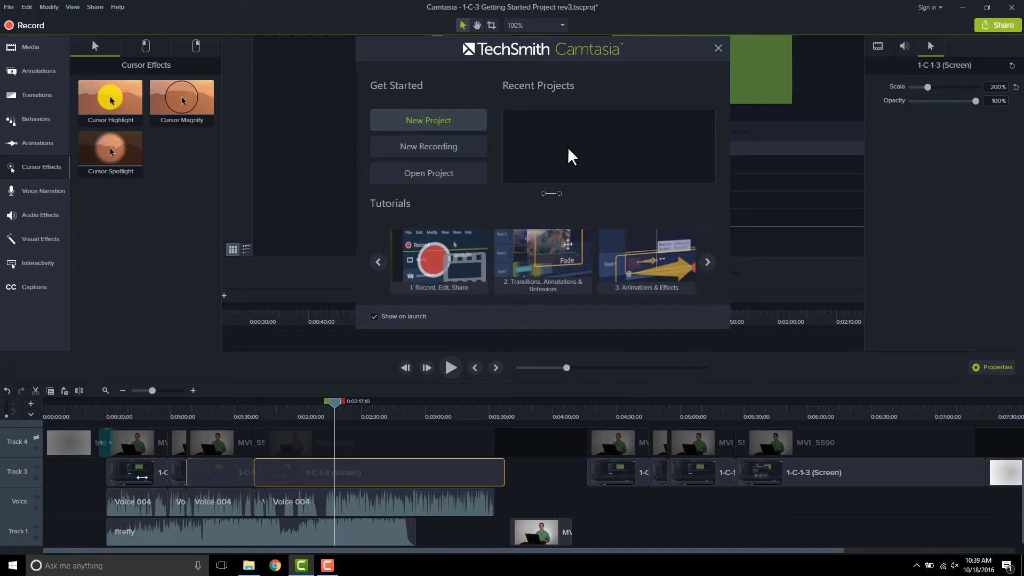
right_click(22, 472)
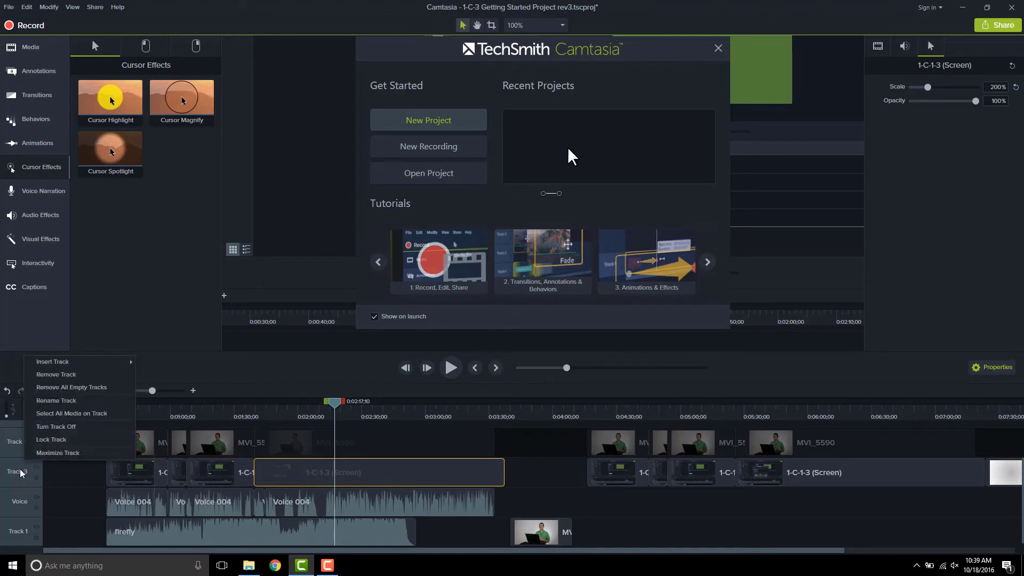
left_click(40, 415)
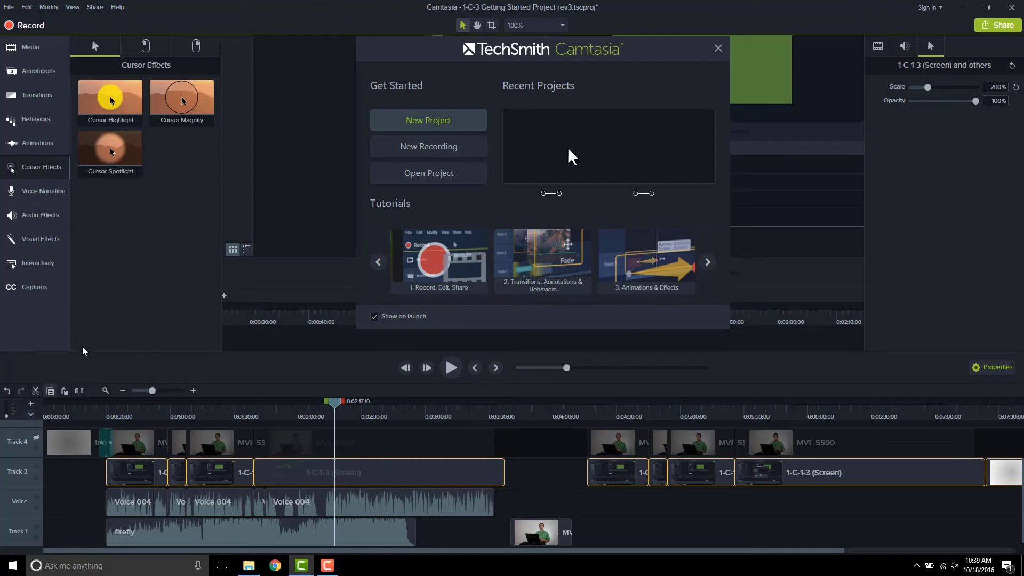
left_click_drag(112, 102, 213, 479)
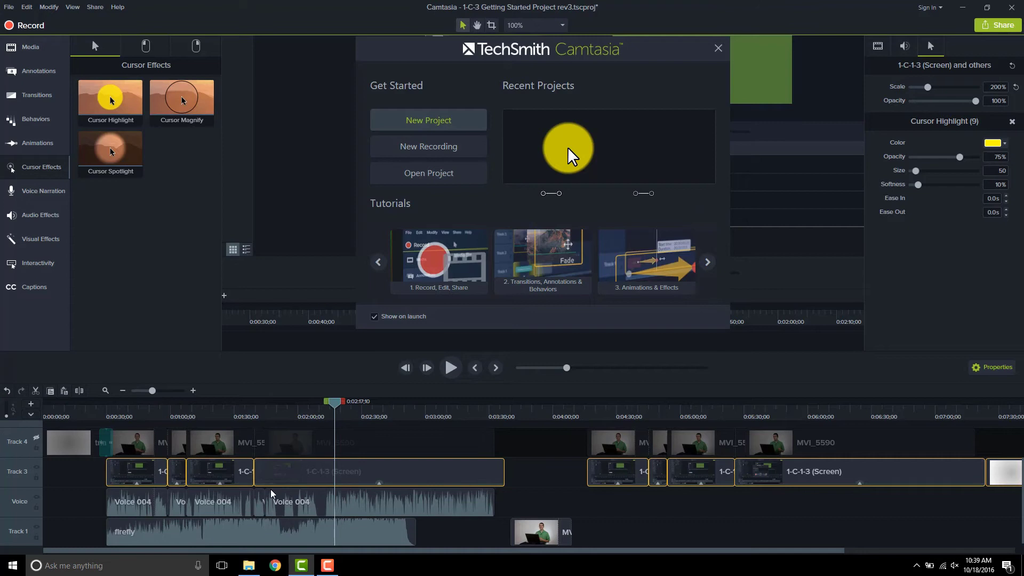
left_click(219, 484)
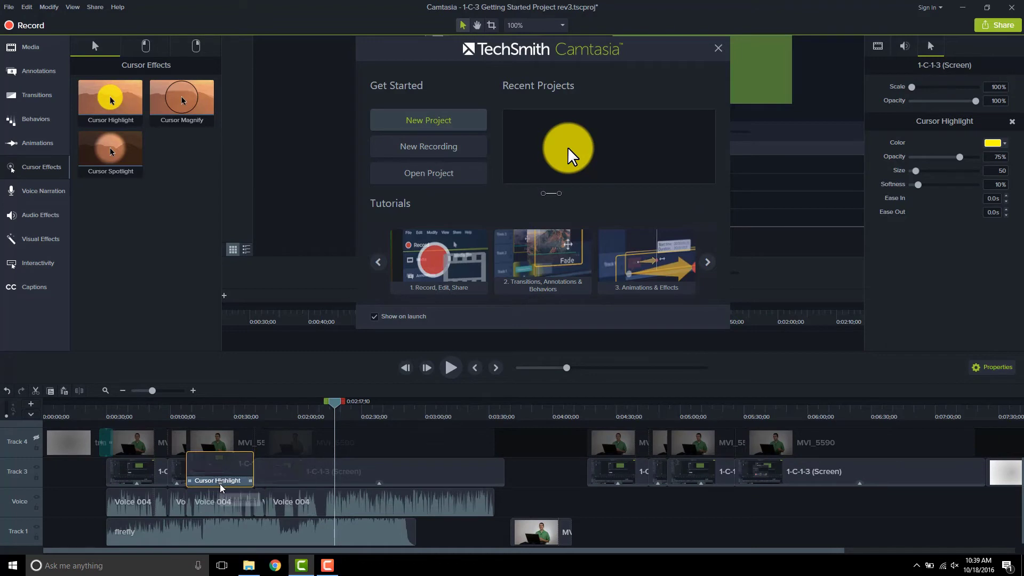
left_click(218, 485)
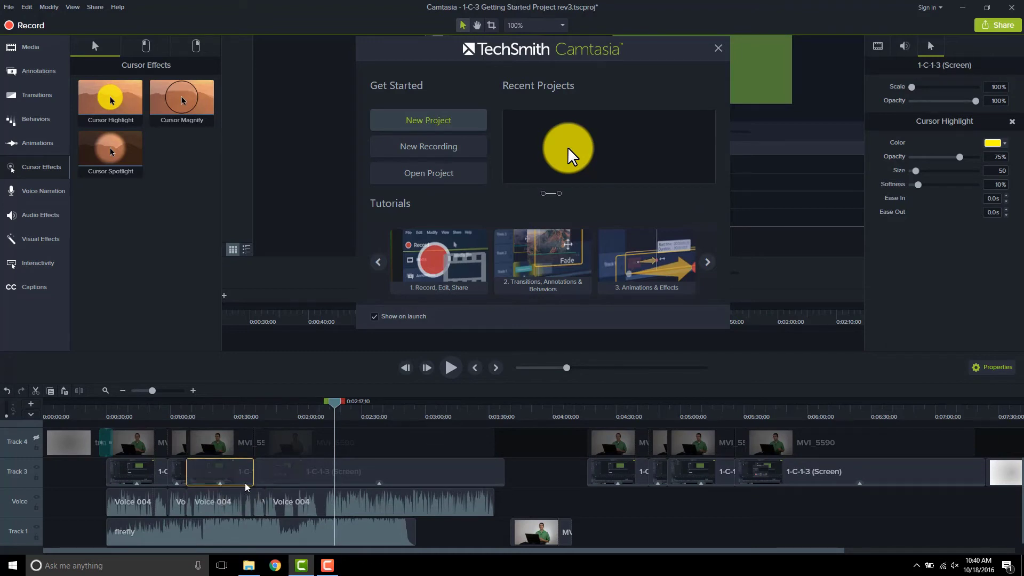
left_click(380, 485)
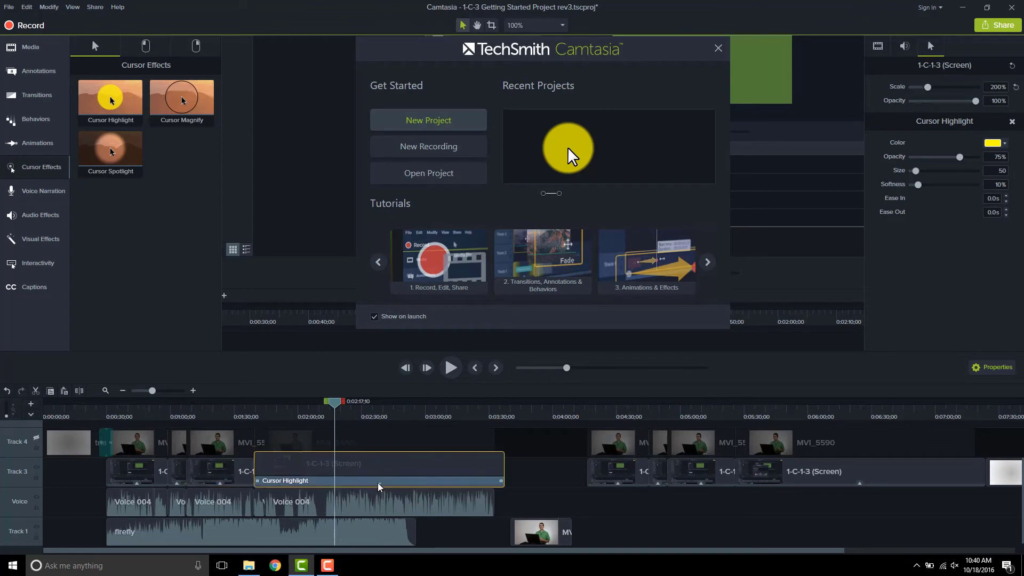
left_click(380, 485)
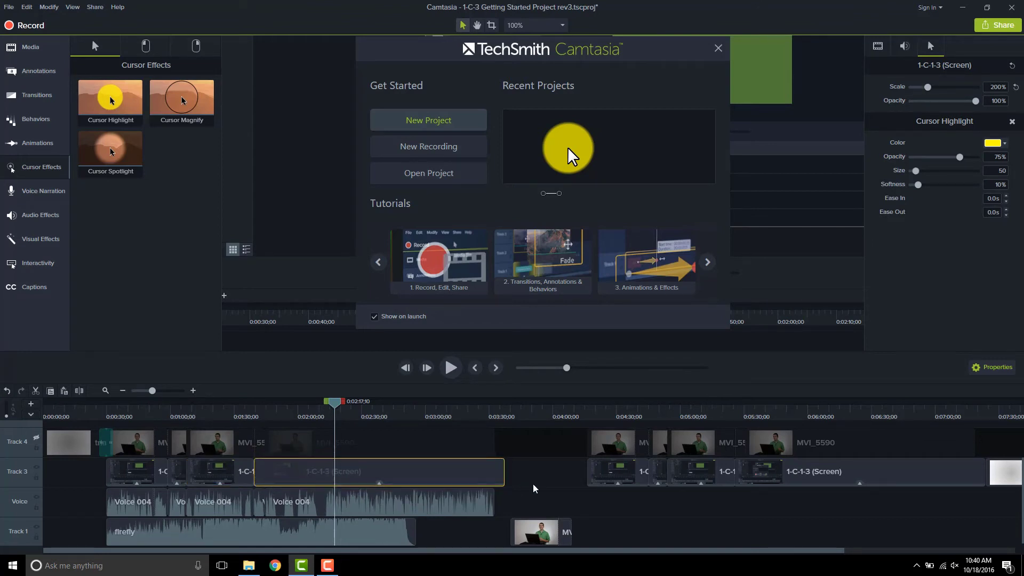
left_click(619, 486)
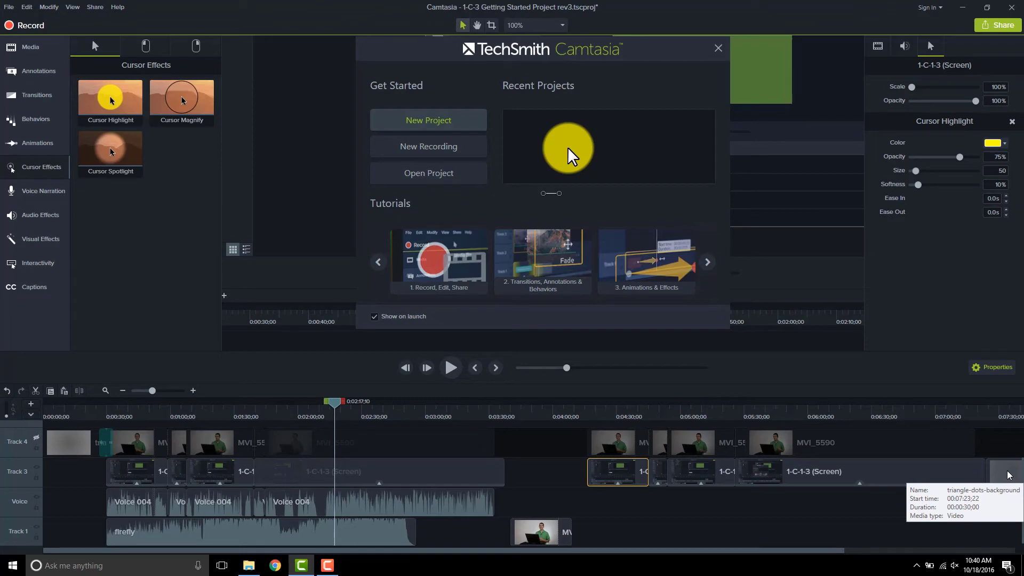
left_click(496, 473)
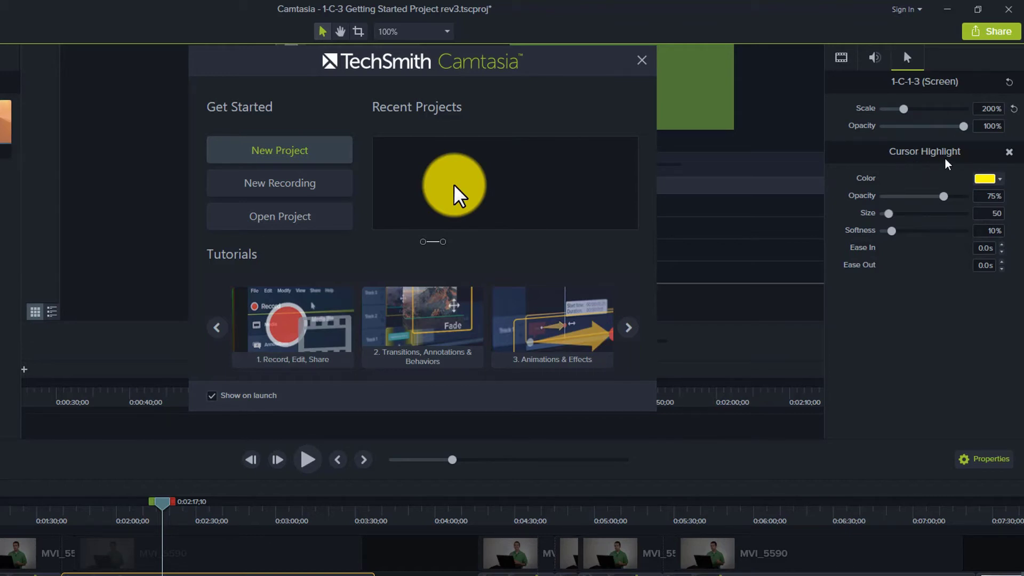
Try orange, then dark grey, for the Cursor Highlight colour, ending on yellow
left_click(1001, 182)
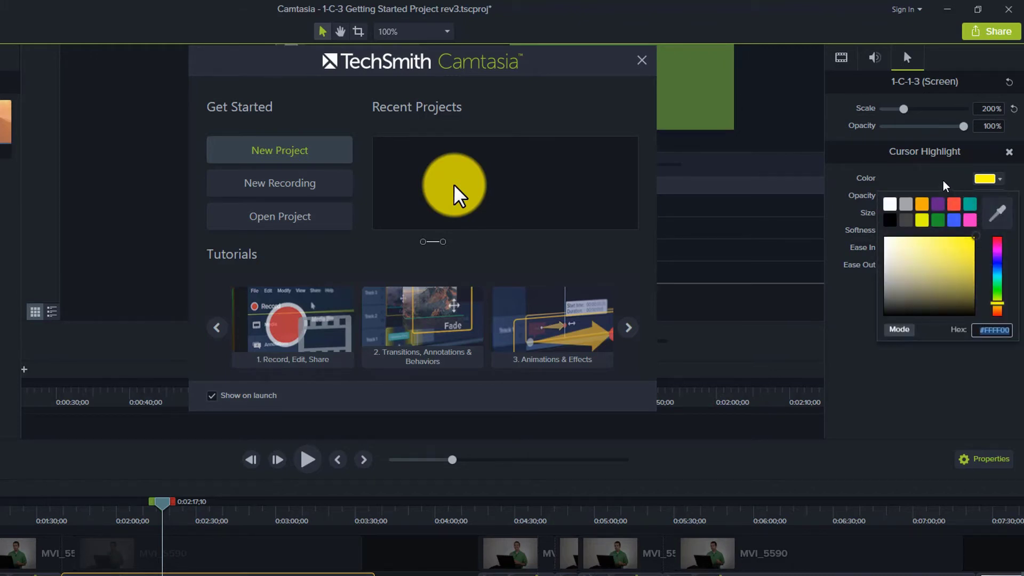
left_click(923, 205)
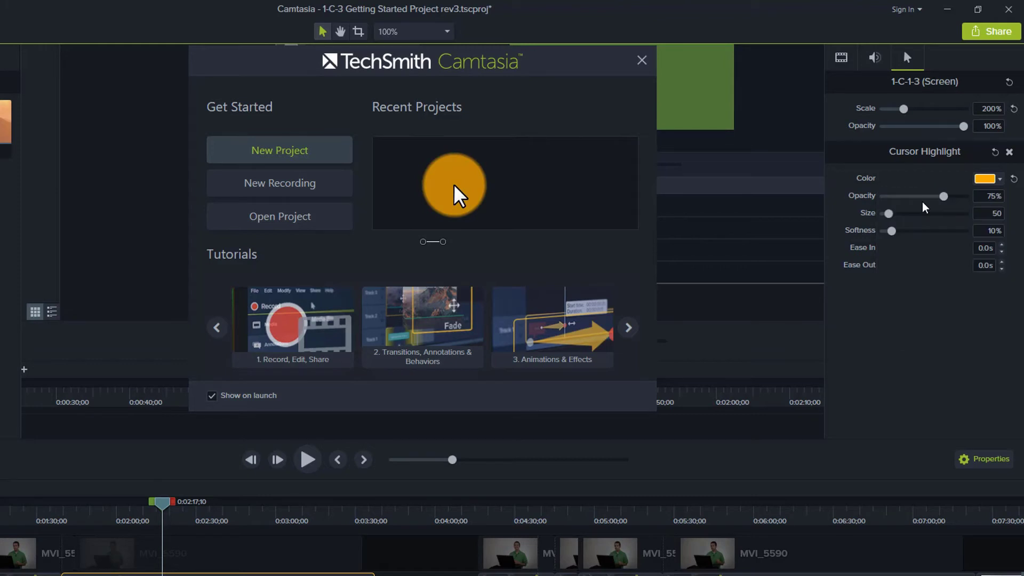
left_click(1001, 180)
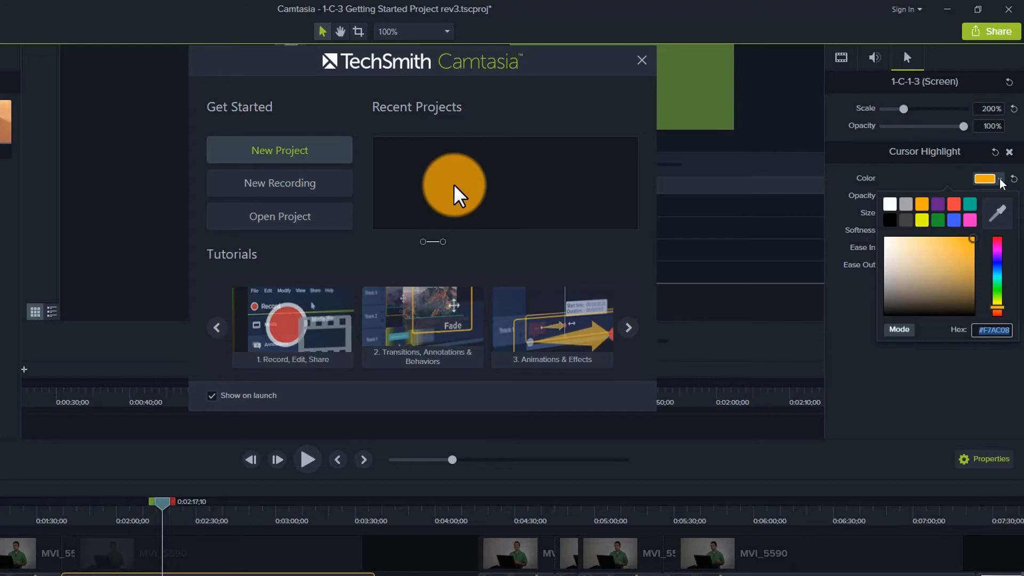
left_click(911, 224)
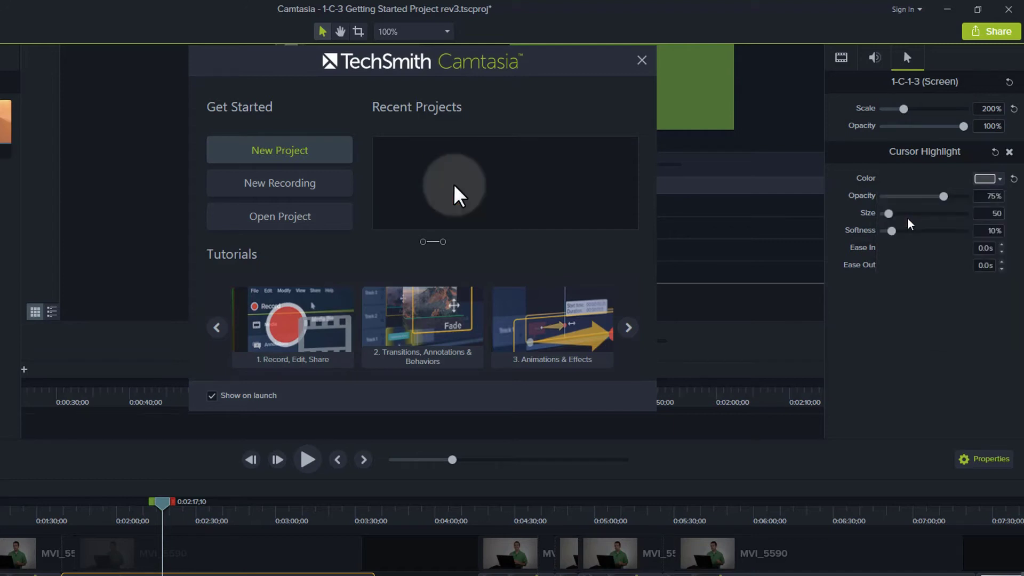
left_click(1000, 182)
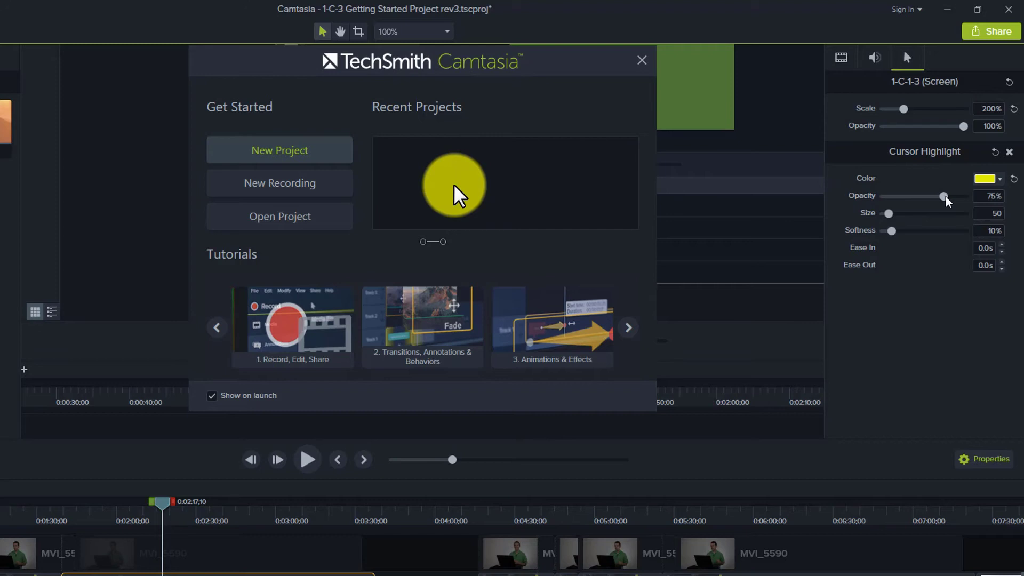
Try highlight opacity at 100%, 33% and 68%, then reset opacity to 75% and colour to yellow
left_click_drag(945, 200, 976, 204)
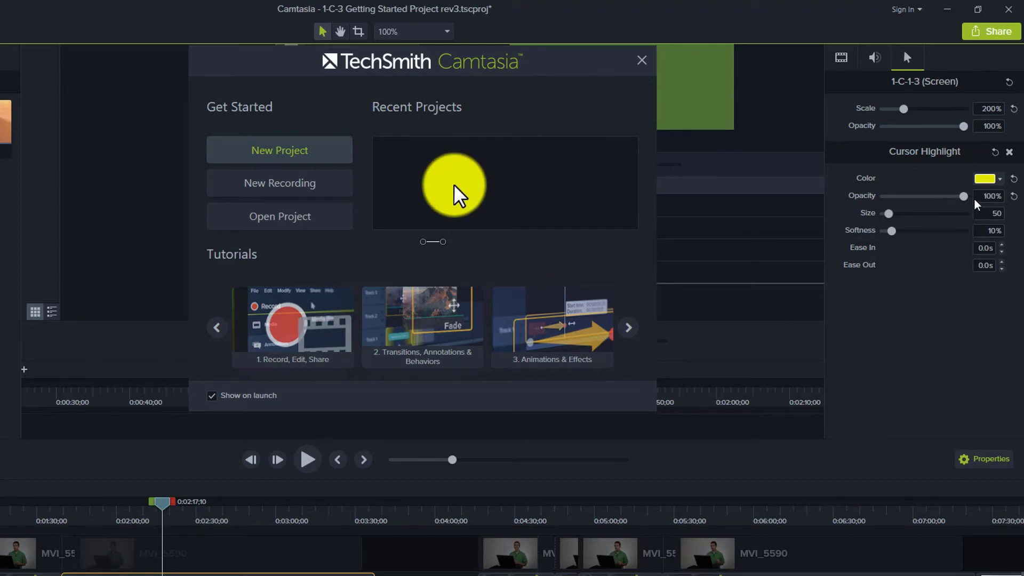
left_click_drag(977, 204, 912, 197)
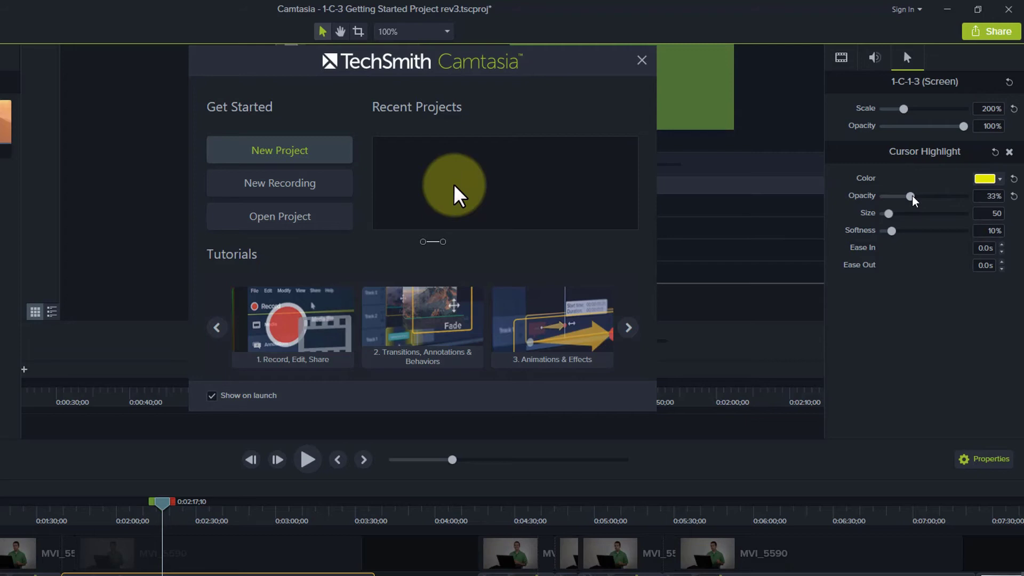
left_click_drag(914, 199, 941, 199)
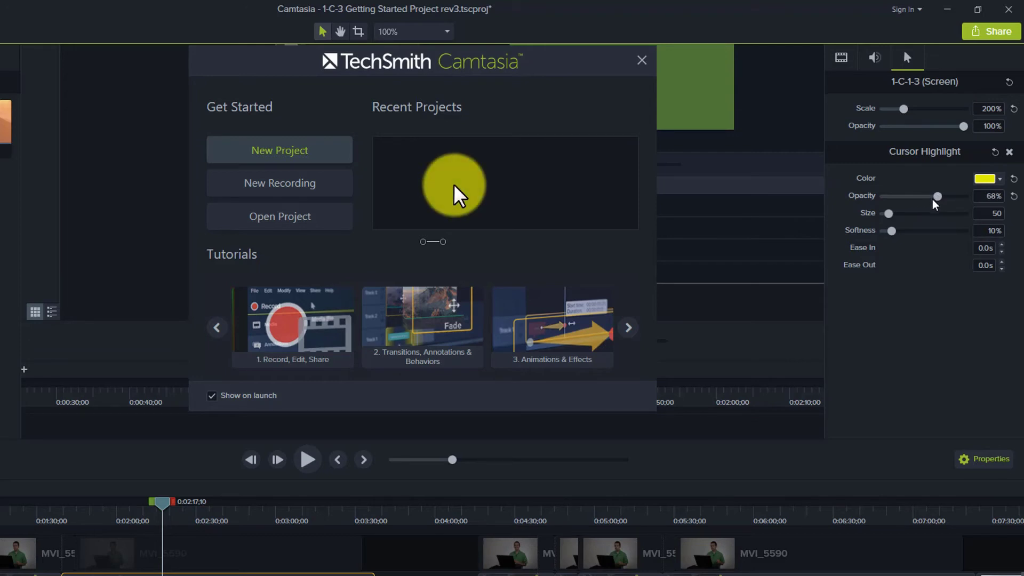
left_click(1014, 197)
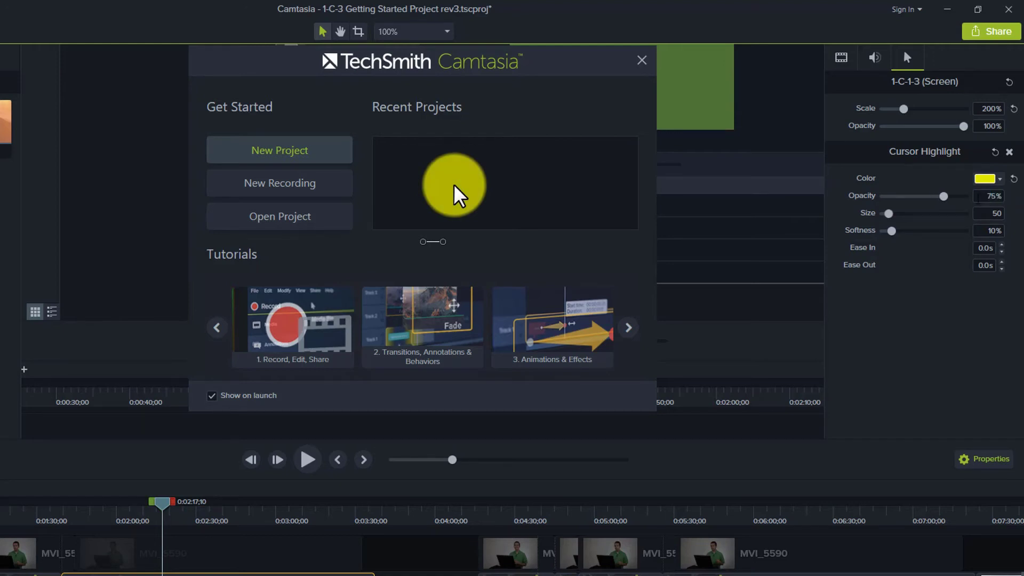
left_click(1015, 180)
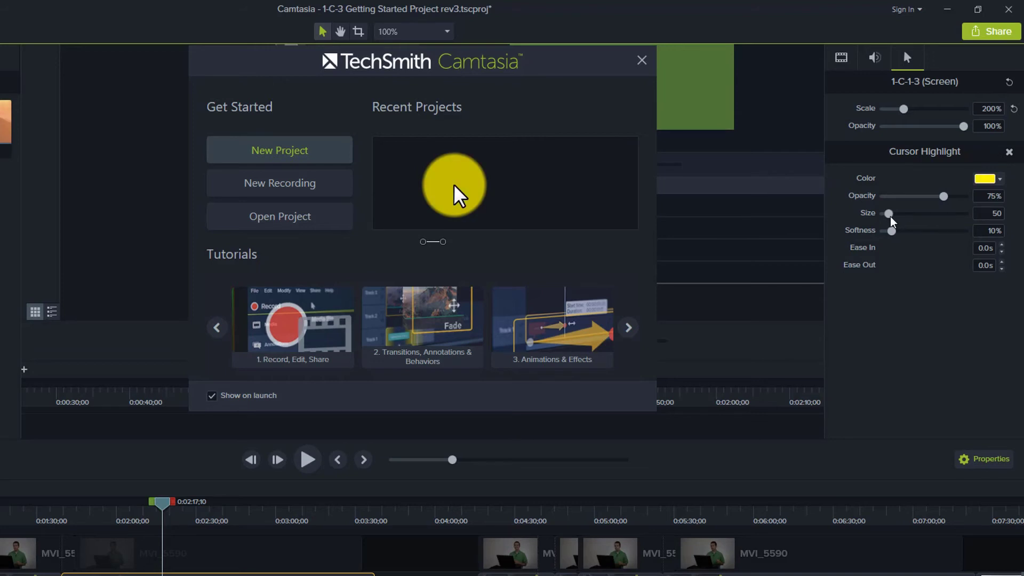
Enlarge the cursor highlight, then restore softness to 10% and opacity to 75%
left_click_drag(889, 217, 910, 235)
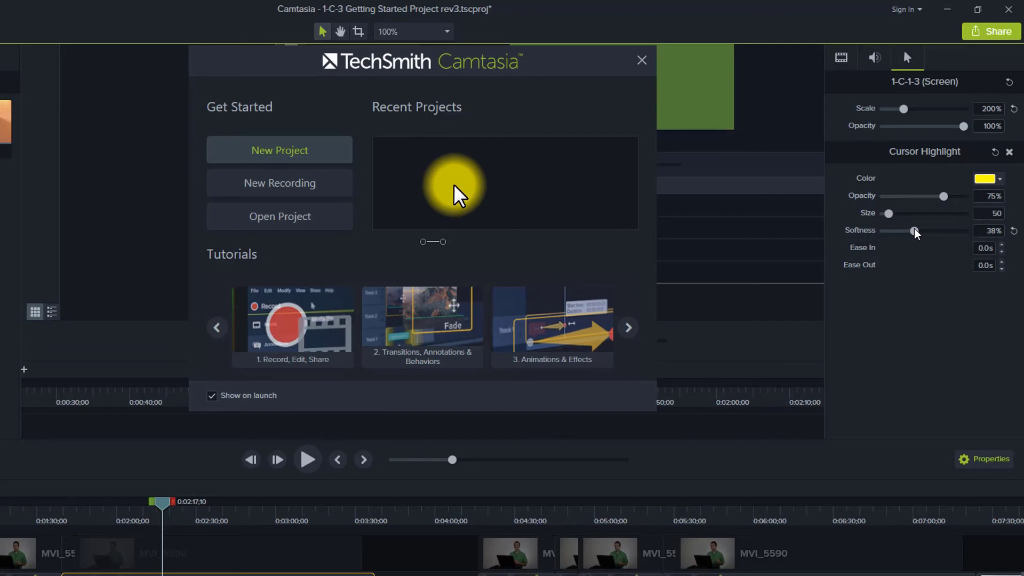
left_click_drag(915, 234, 892, 231)
mouse_move(943, 196)
left_mouse_down()
mouse_move(887, 196)
mouse_move(952, 198)
left_mouse_up()
left_click(1014, 197)
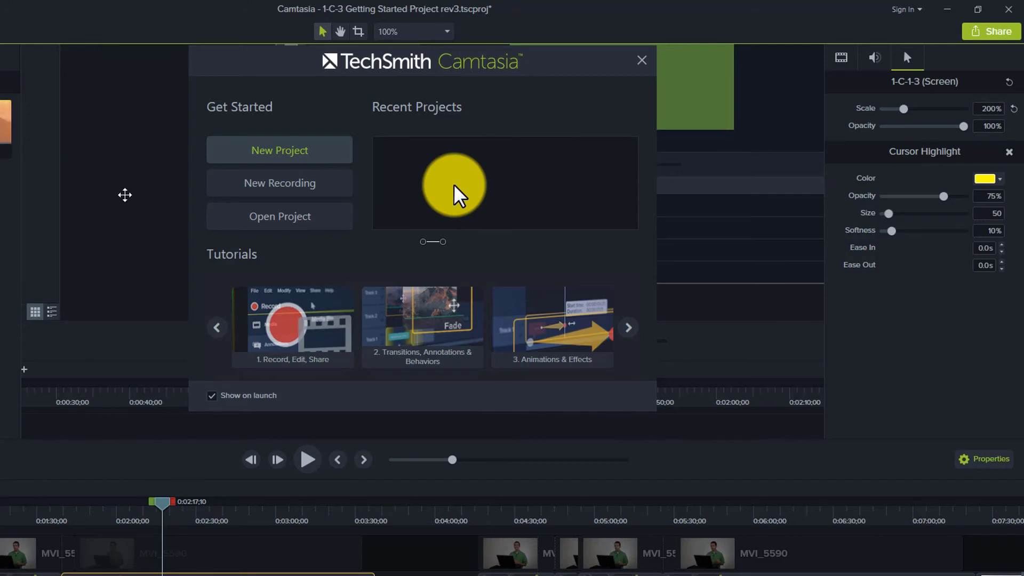
Scrub back to an earlier moment and apply Cursor Magnify to the 1-C-1-3 (Screen) clip
left_click_drag(163, 512, 165, 509)
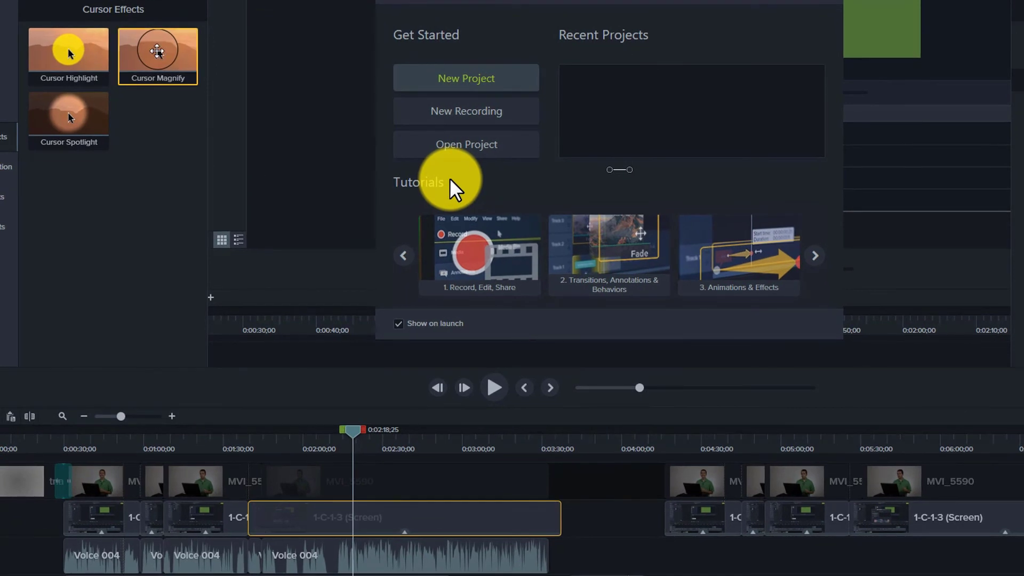
left_click_drag(157, 51, 384, 518)
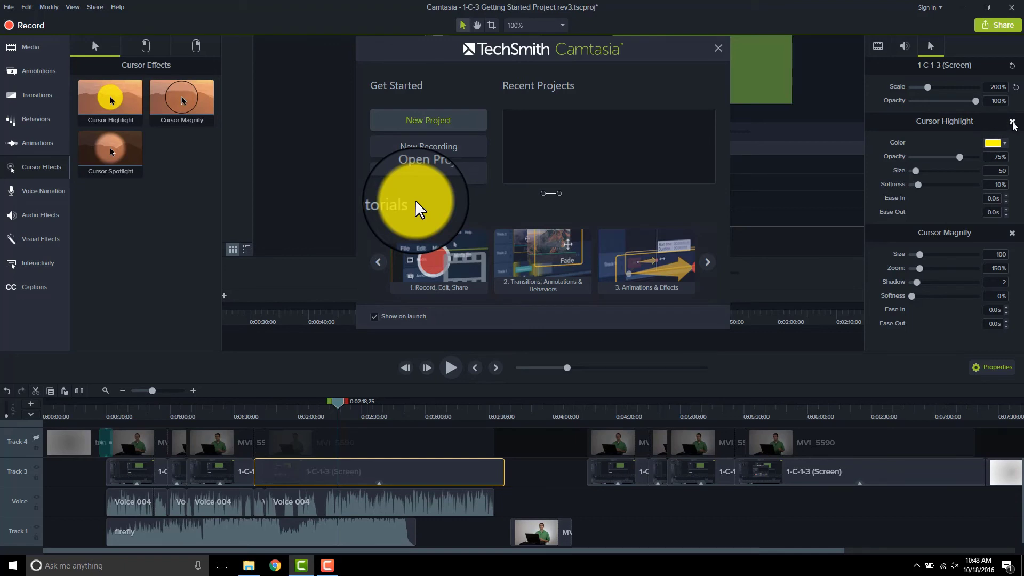
left_click(1012, 122)
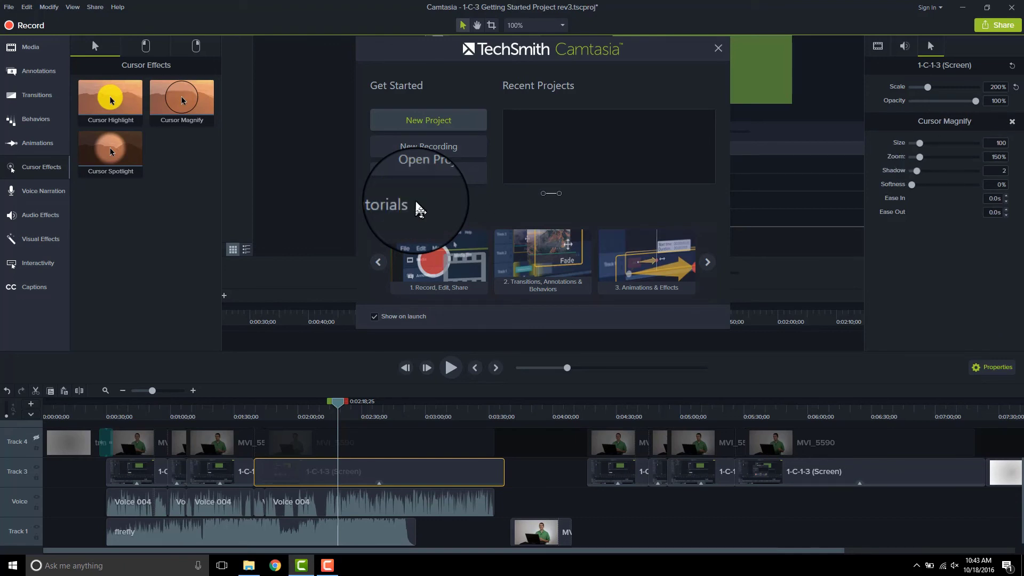
left_click(241, 414)
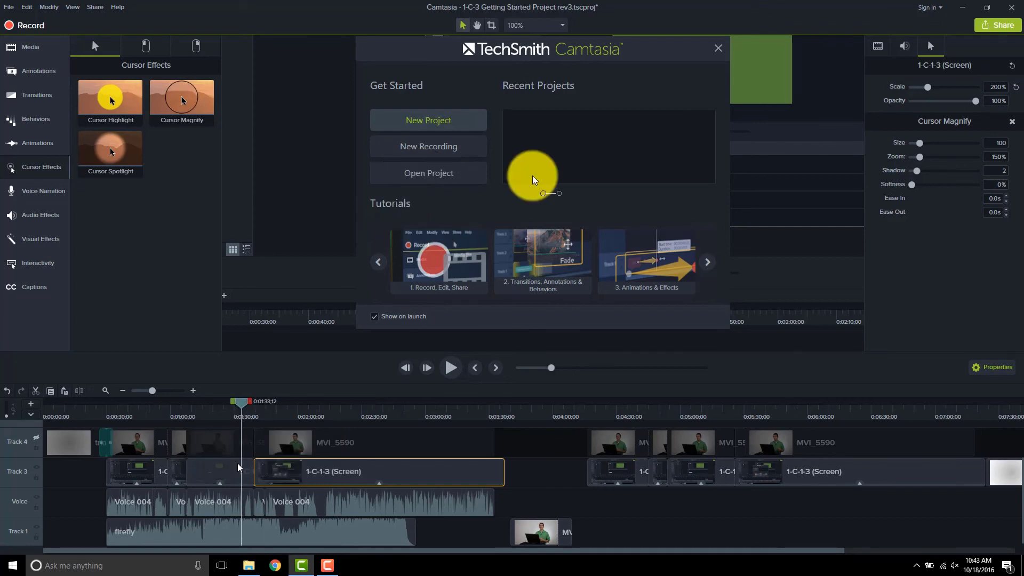
left_click(294, 414)
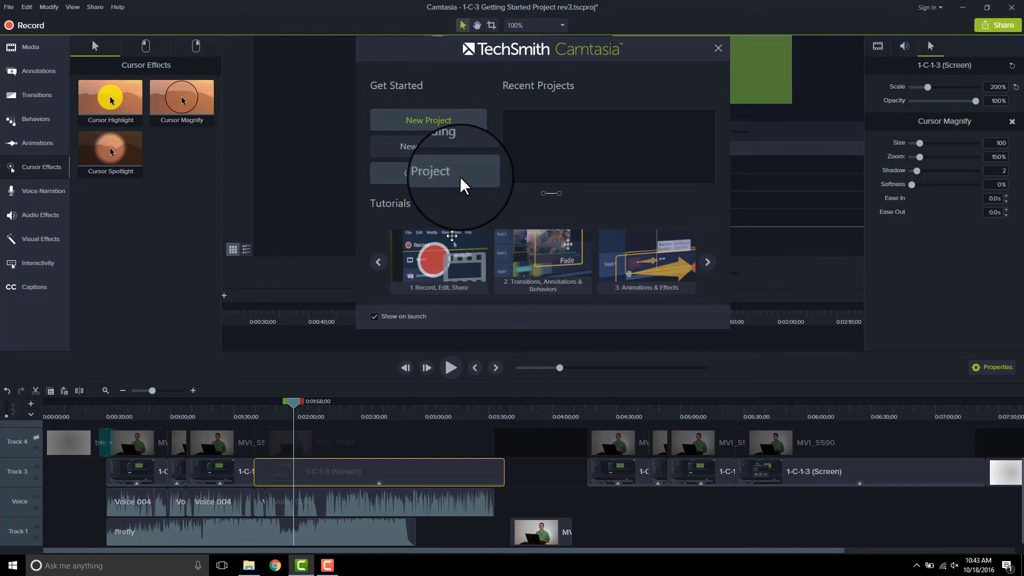
mouse_move(297, 409)
left_mouse_down()
mouse_move(265, 404)
mouse_move(317, 413)
left_mouse_up()
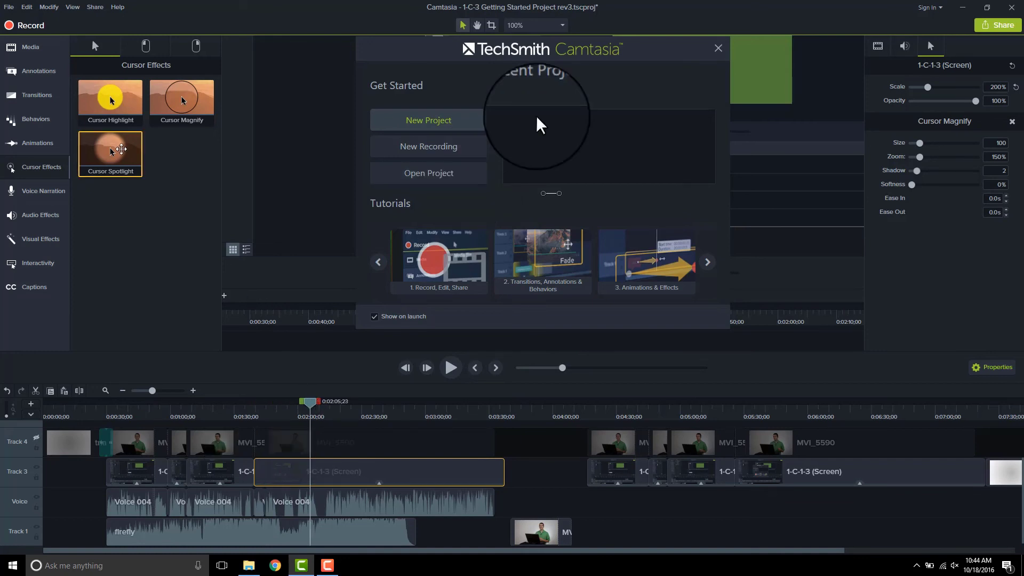
Apply Cursor Spotlight to the 1-C-1-3 (Screen) clip, remove Cursor Magnify, and scrub to preview it
left_click_drag(110, 150, 328, 473)
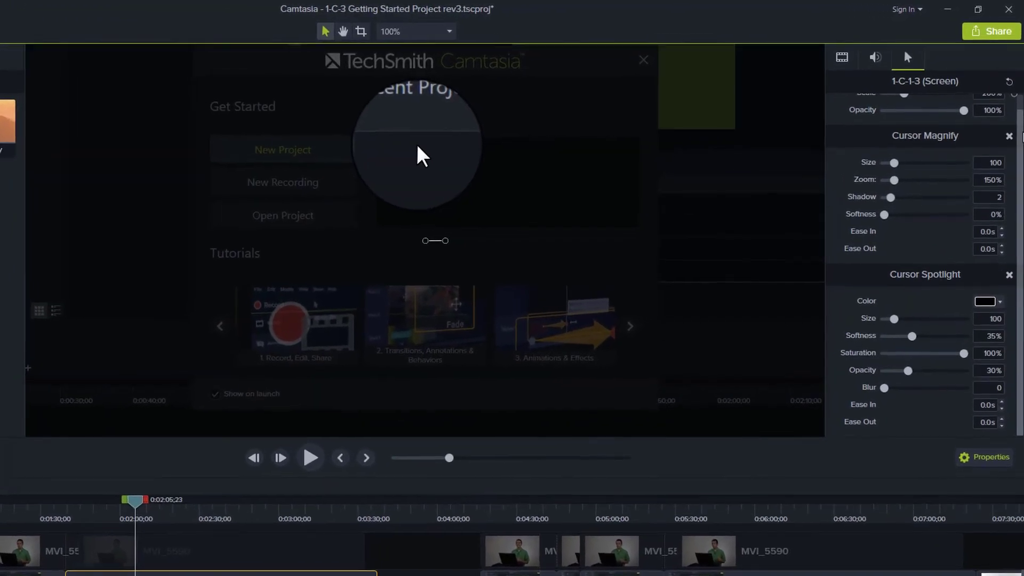
left_click(1009, 136)
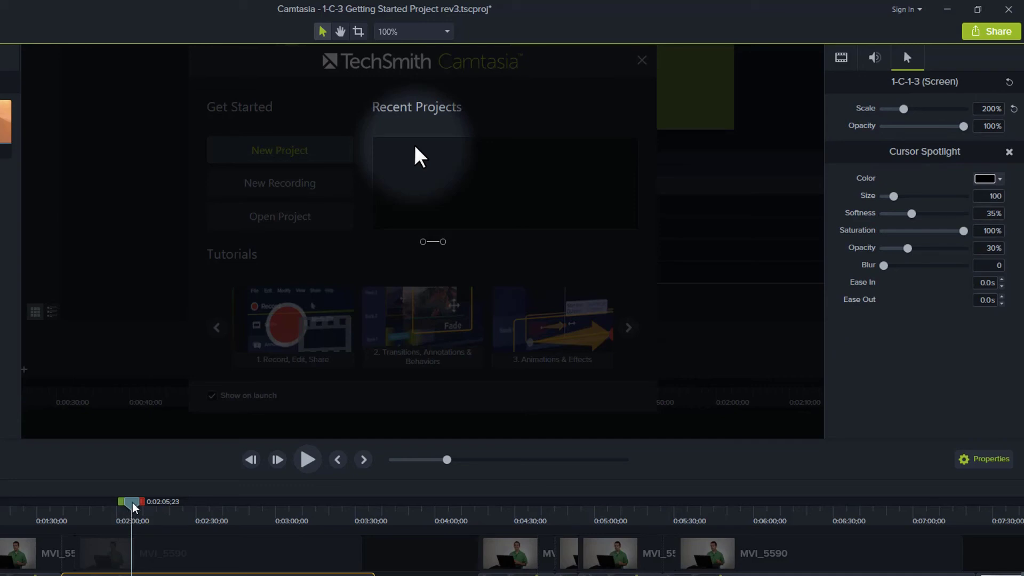
left_click_drag(134, 507, 154, 507)
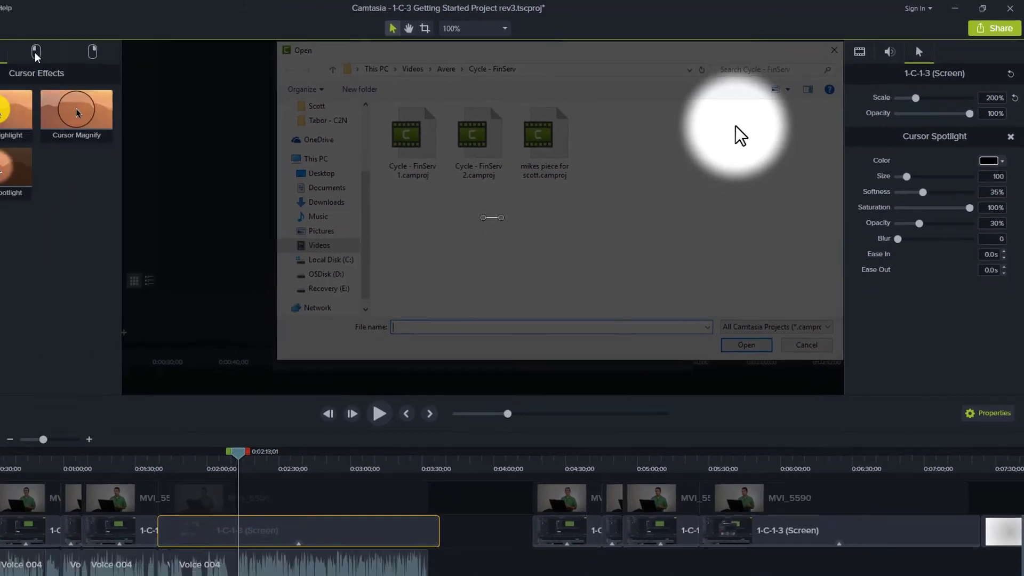
Drag Left Click Sound onto the 1-C-1-3 (Screen) clip, using Mouse Click at 100% volume
left_click(37, 52)
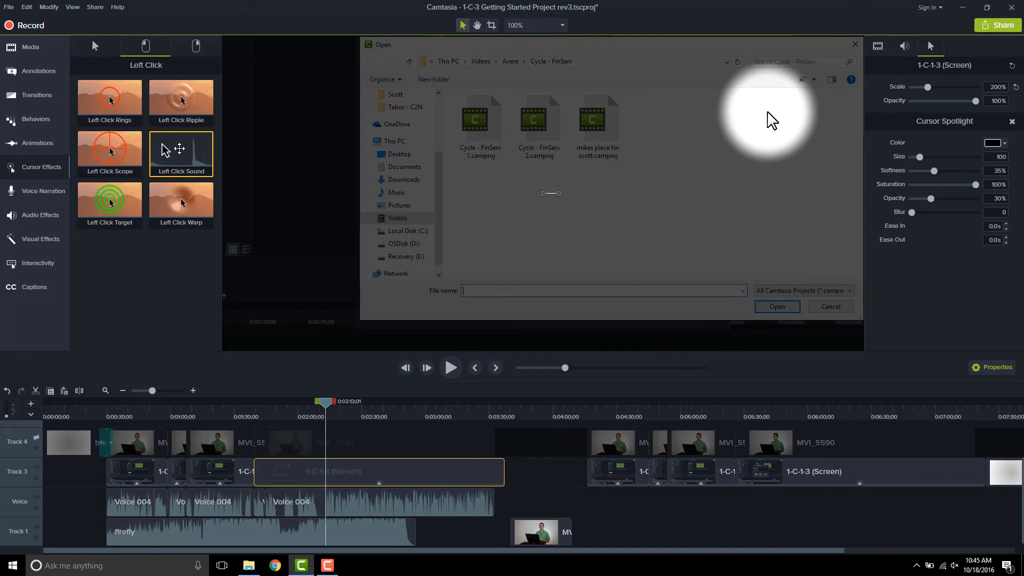
left_click_drag(188, 148, 343, 482)
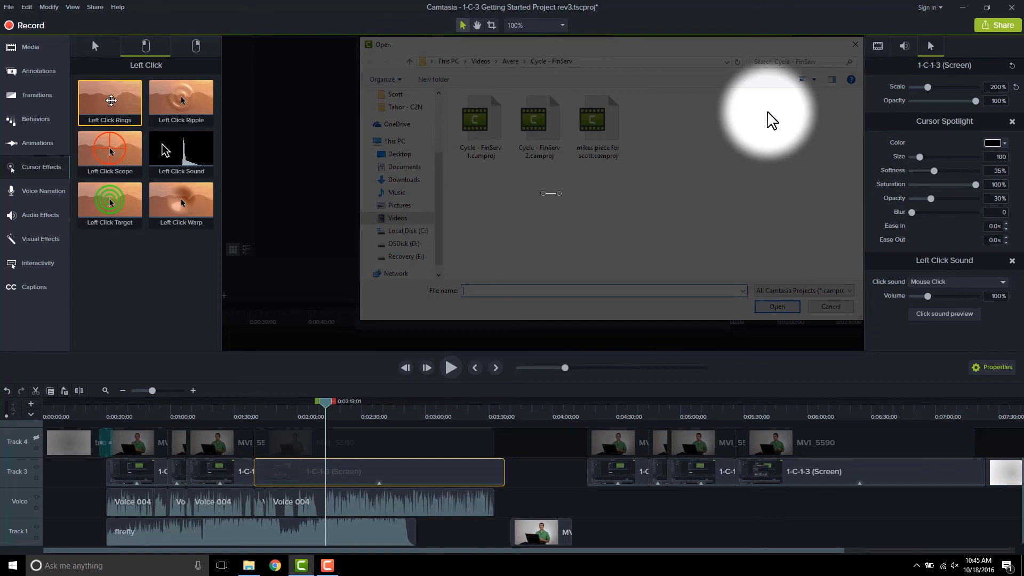
left_click(196, 48)
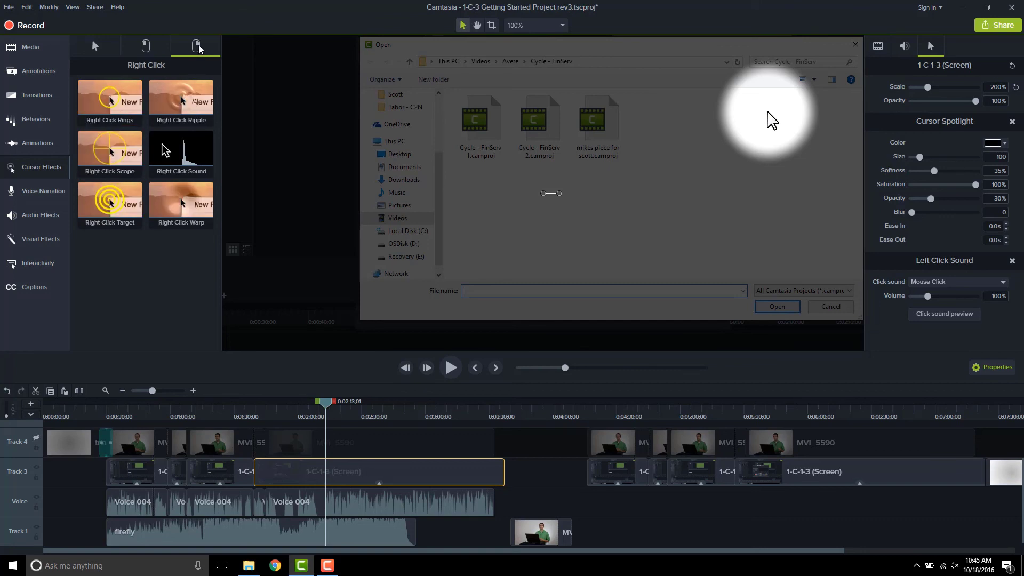
left_click(147, 51)
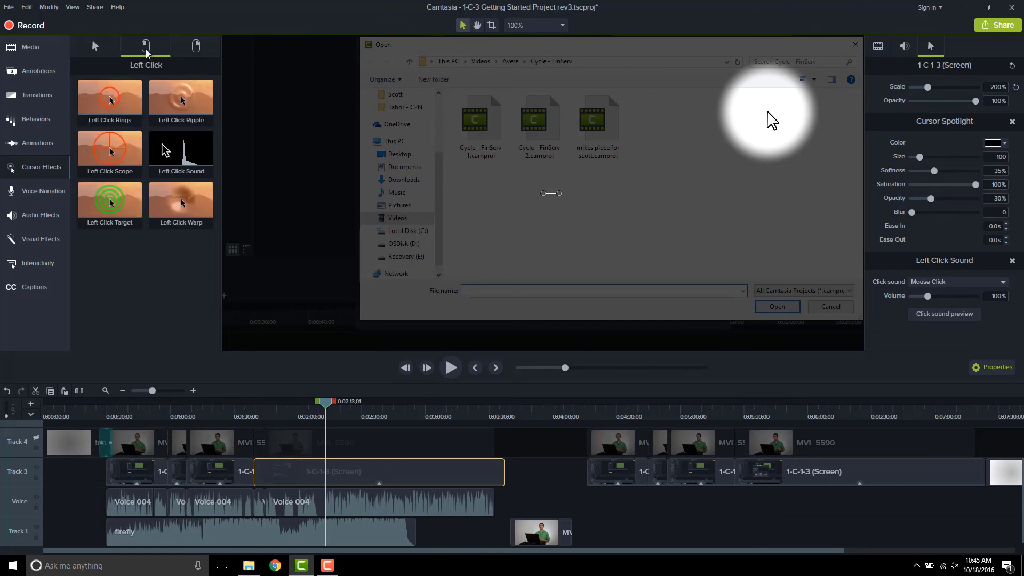